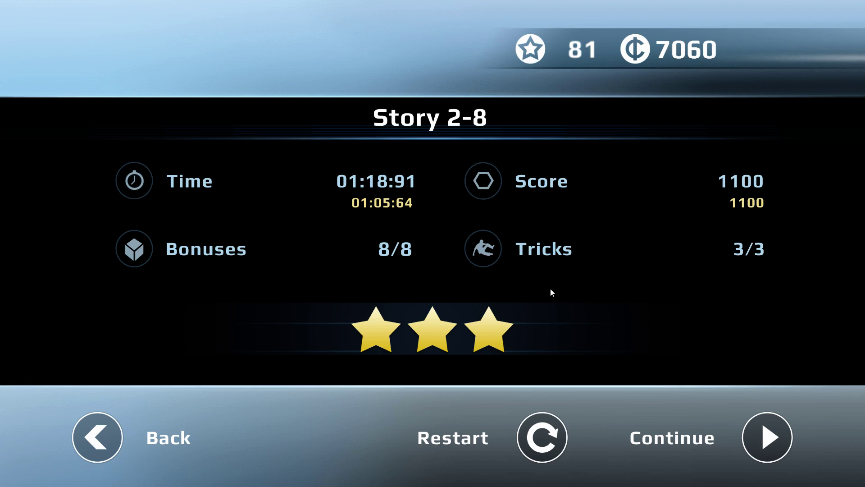
# Restart Story 2-8 from the three-star results screen to replay it.
pyautogui.click(543, 432)
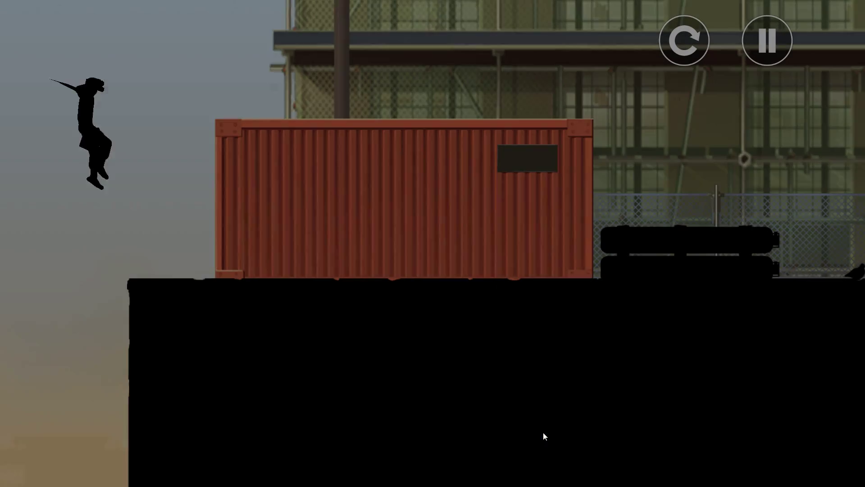
# Vault the pipes and crates, then leap off the building edge toward the crane platform.
pyautogui.press('Up')
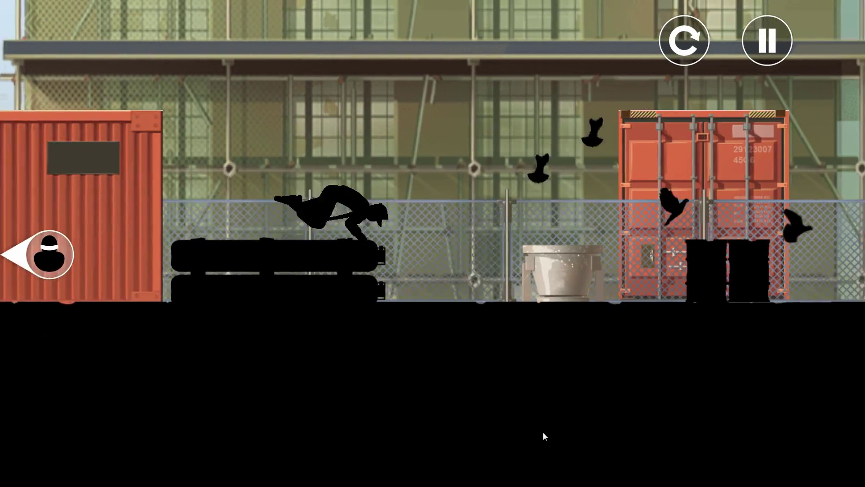
pyautogui.press('Up')
pyautogui.press('Up')
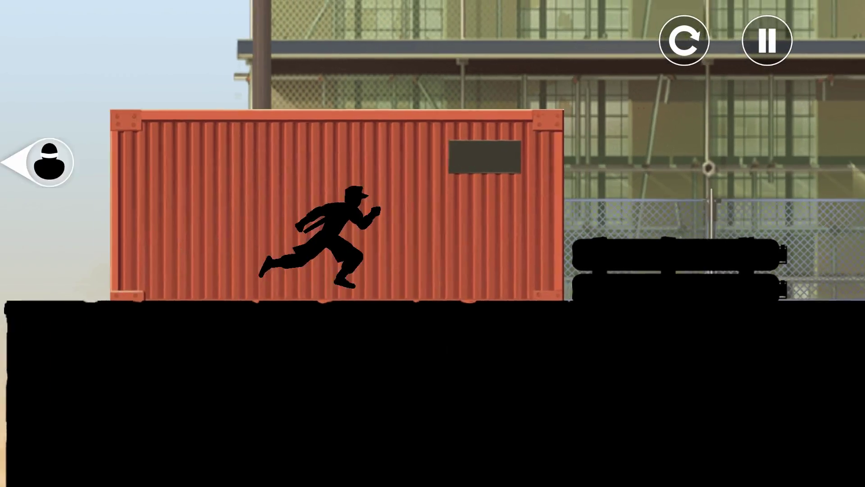
pyautogui.press('Up')
pyautogui.press('Up')
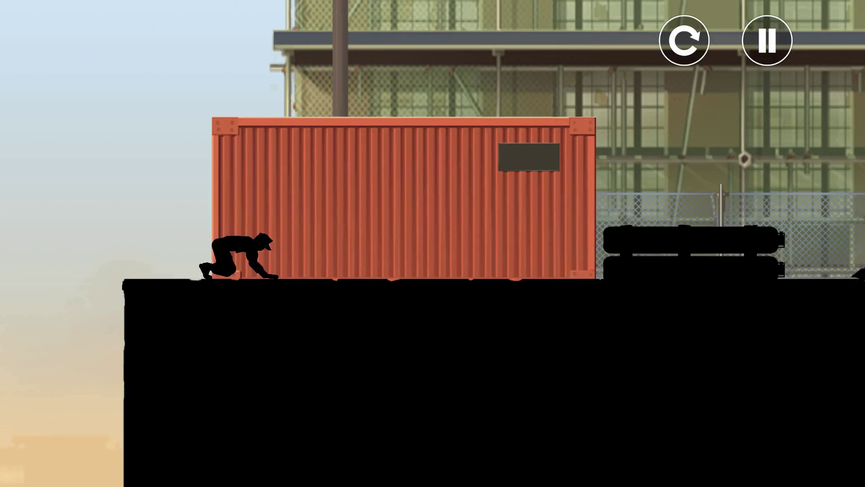
pyautogui.press('Up')
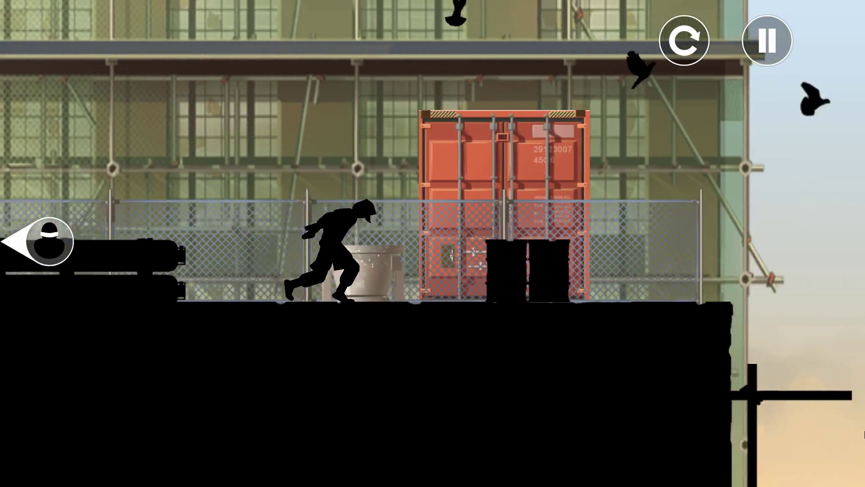
pyautogui.press('Up')
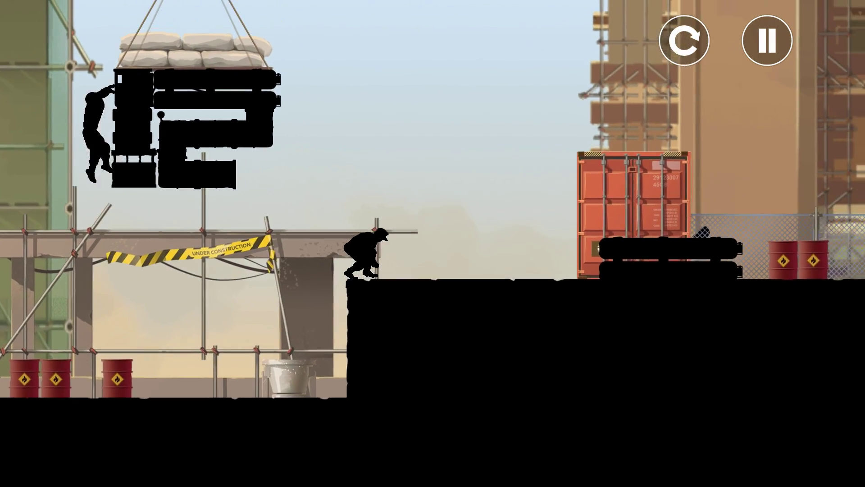
# Clear the pipe stack and pillar, land the Straight Legs Flip, and grab the bonus cube.
pyautogui.press('Up')
pyautogui.press('Up')
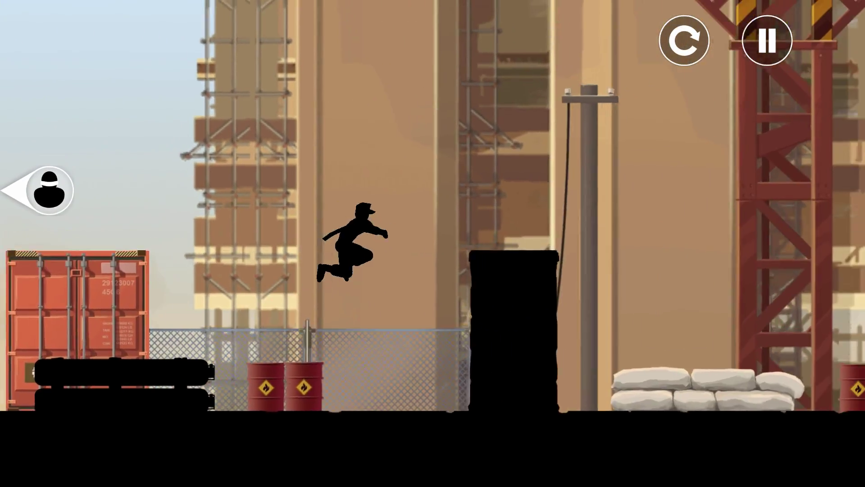
pyautogui.press('Up')
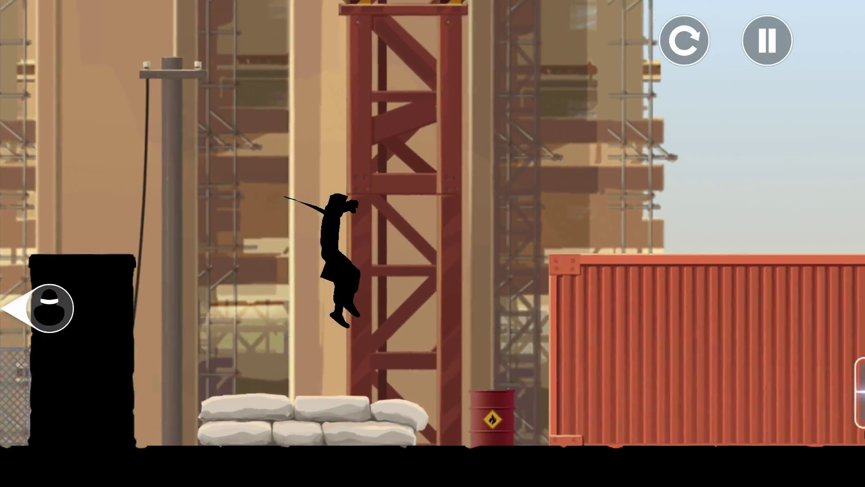
pyautogui.press('Up')
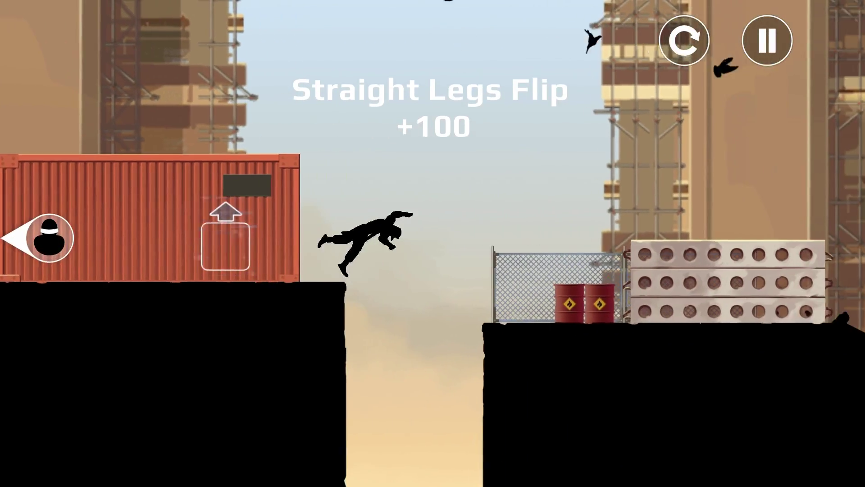
pyautogui.press('Up')
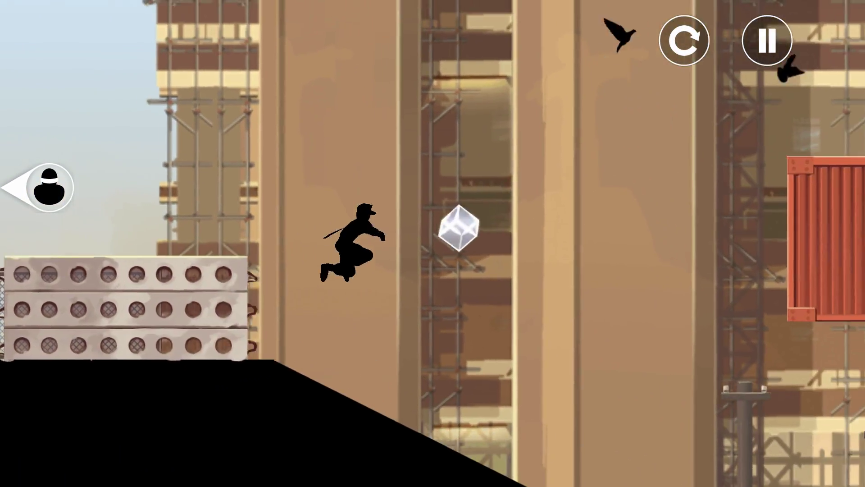
# Jump onto the fenced chimney, vault the fence, and cross to the warehouse platform.
pyautogui.press('Up')
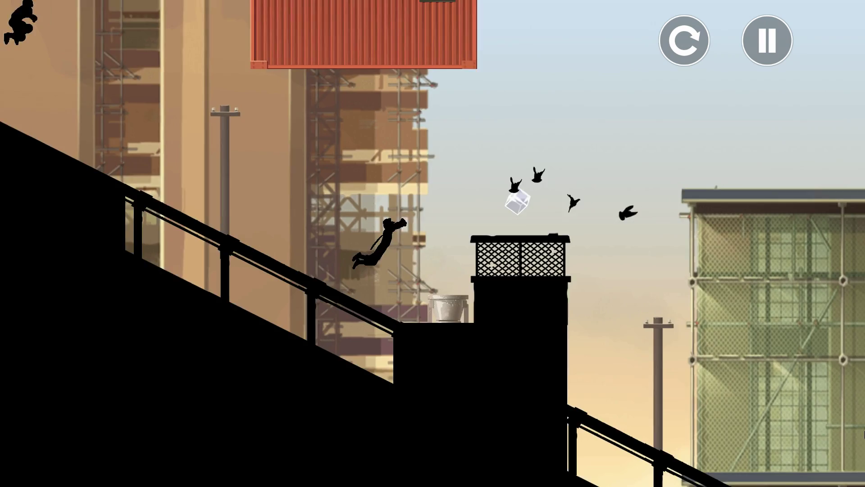
pyautogui.press('Up')
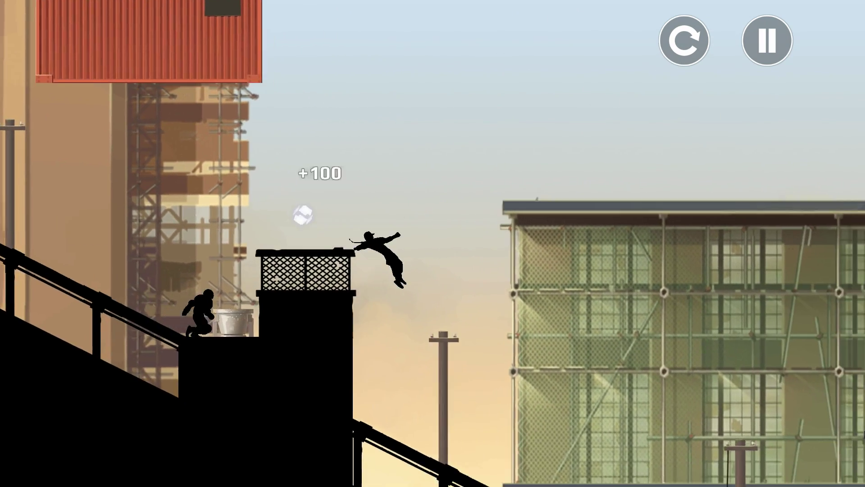
pyautogui.press('Up')
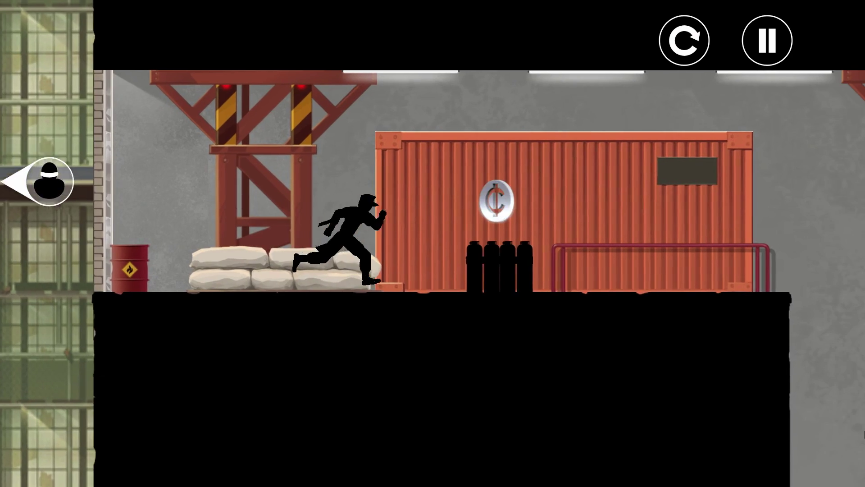
pyautogui.press('Up')
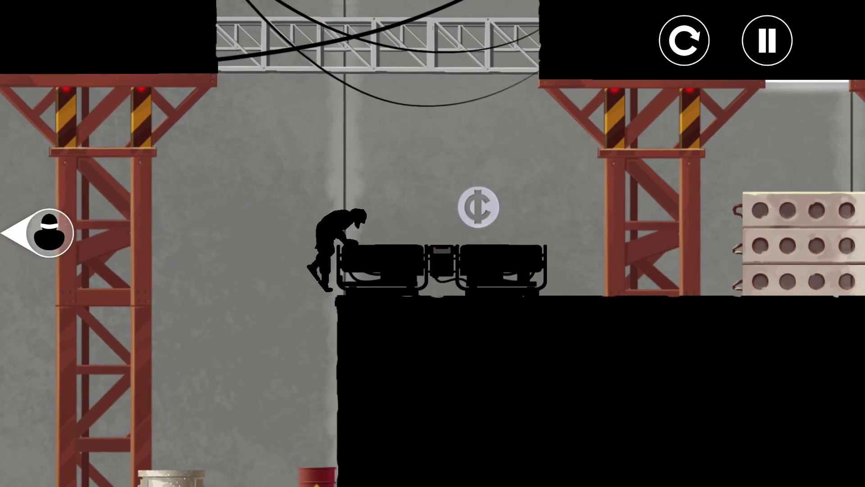
# Vault the benches, cross the crane structure, and jump off the sandbag platform.
pyautogui.press('Up')
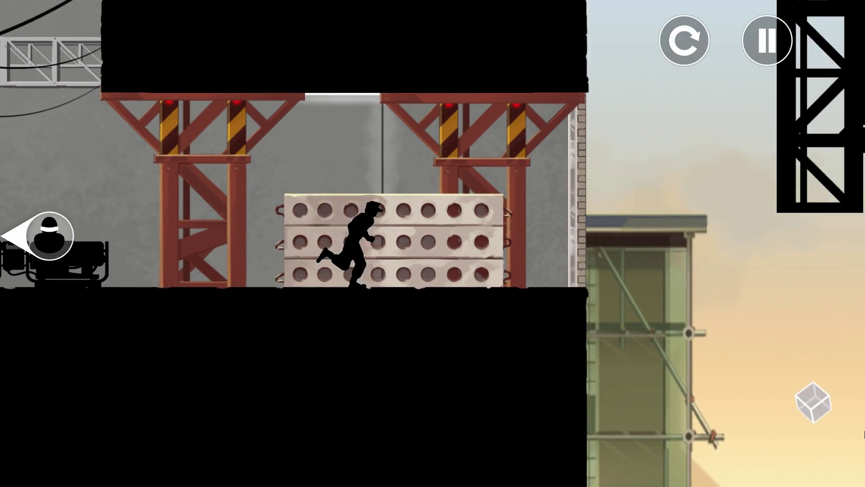
pyautogui.press('Up')
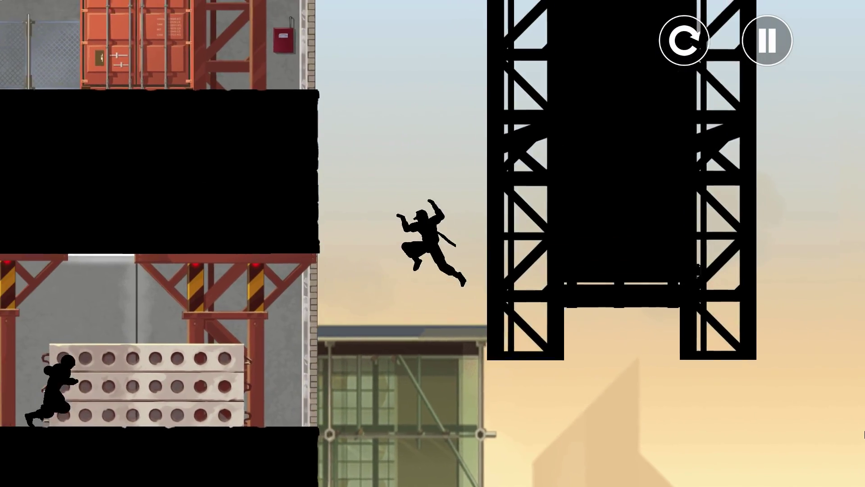
pyautogui.press('Up')
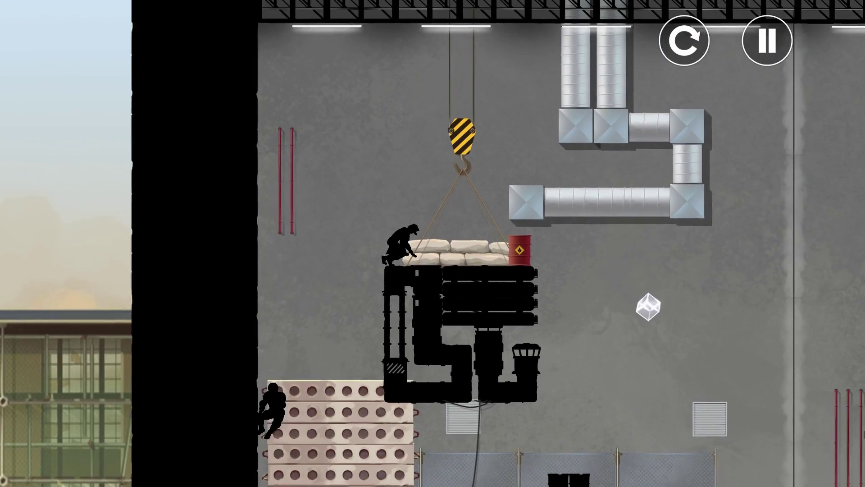
pyautogui.press('Up')
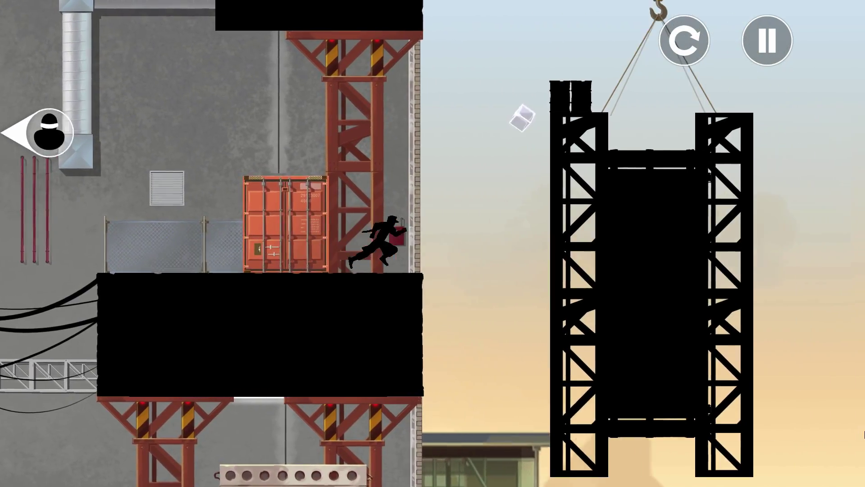
# Reach the steel tower, cross the cable gap, vault the barrels, and leap off the sandbag platform.
pyautogui.press('Up')
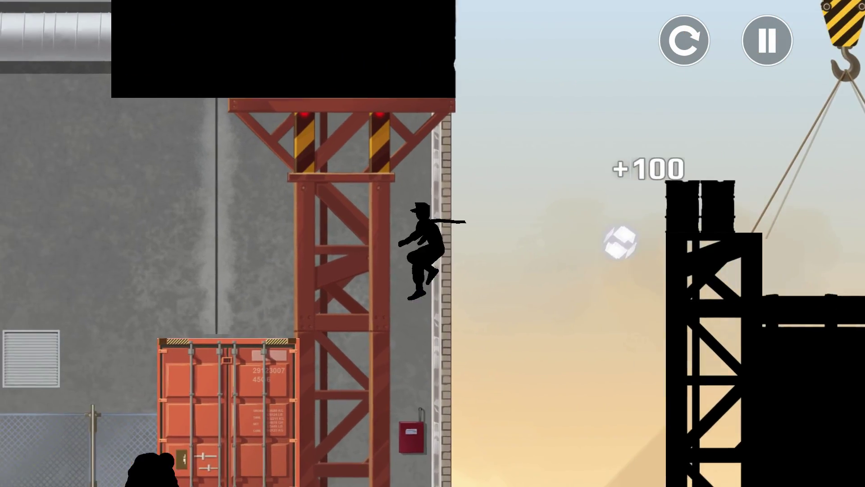
pyautogui.press('Up')
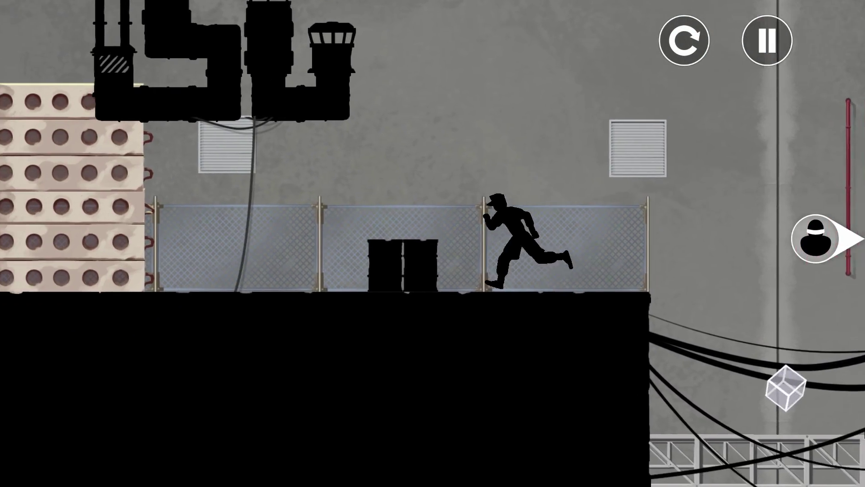
pyautogui.press('Up')
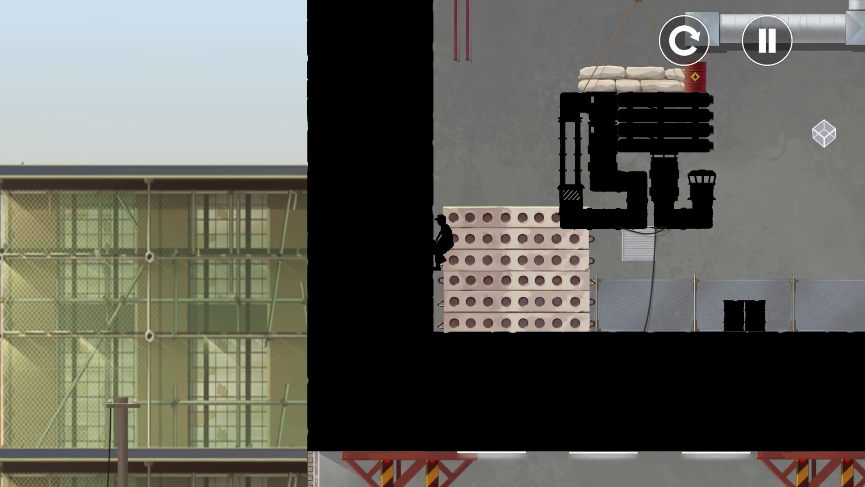
pyautogui.press('Up')
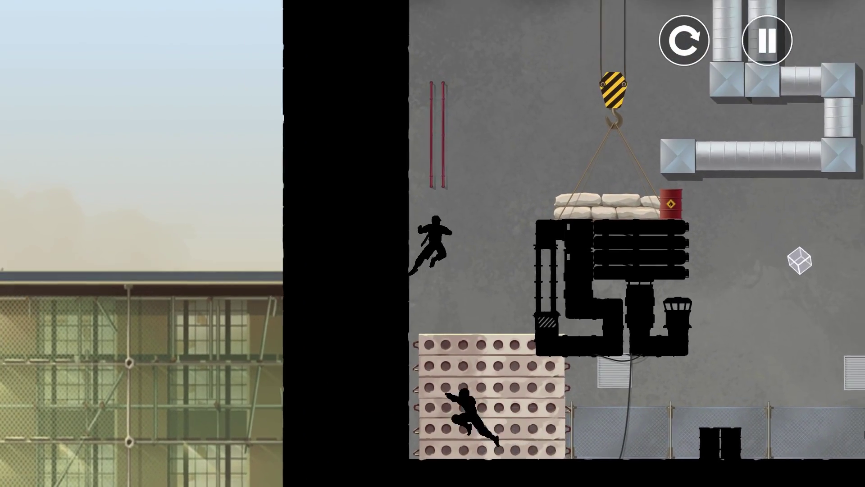
pyautogui.press('Right')
pyautogui.press('Up')
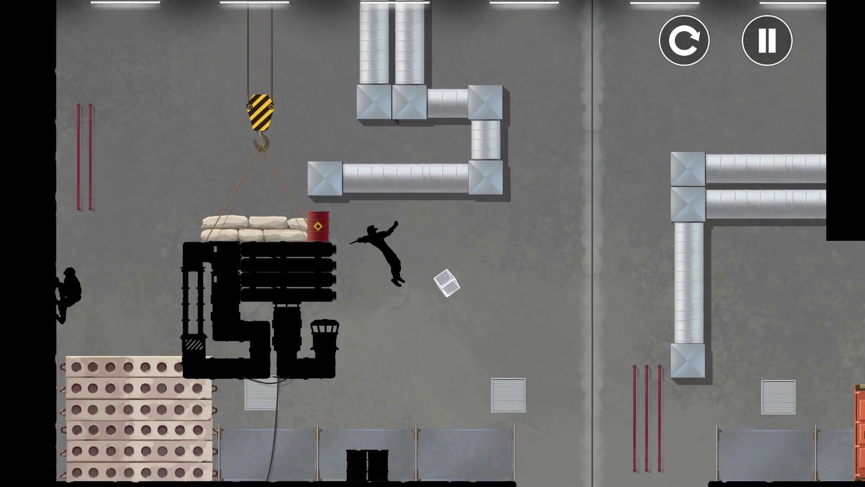
# Drop to the lower platform for bonuses and perform the Swallow dive across the gap.
pyautogui.press('Down')
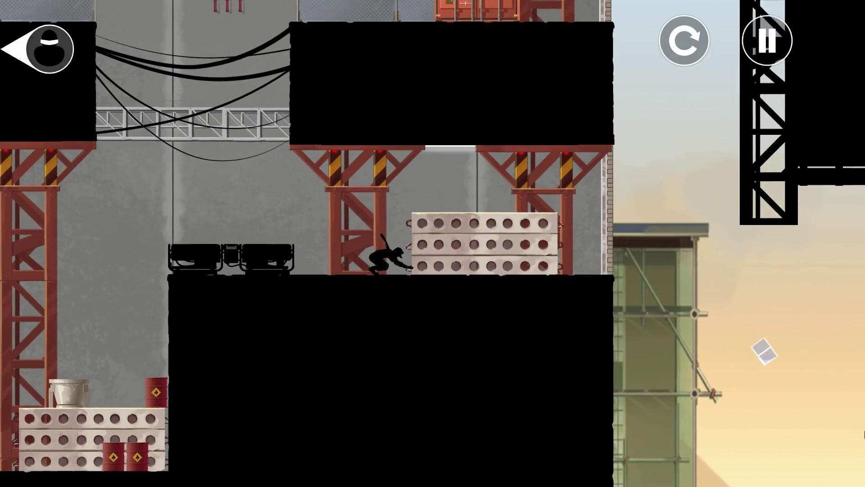
pyautogui.press('Up')
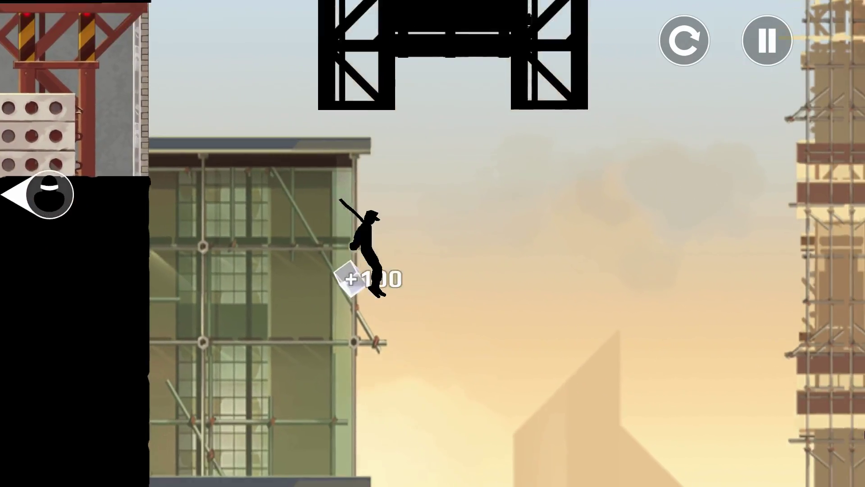
pyautogui.press('Down')
pyautogui.press('Up')
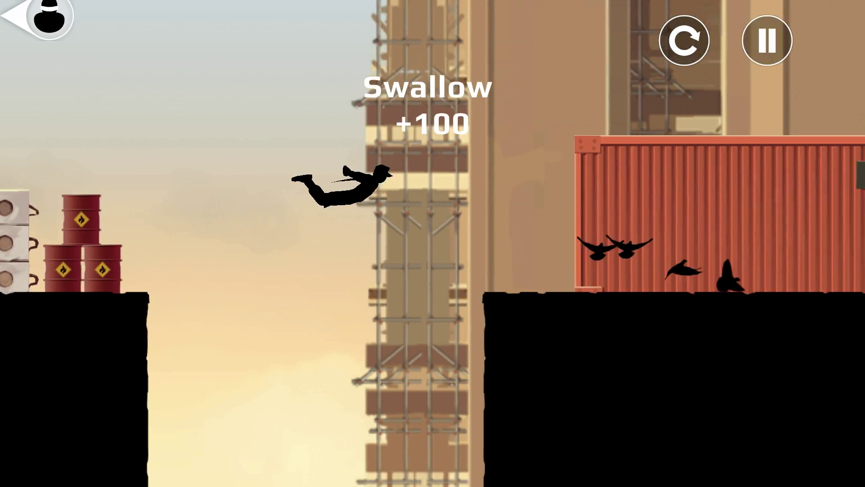
pyautogui.press('Down')
# Cross the excavator, land the Double Kong, grab the cube, and climb the tall blocks.
pyautogui.press('Up')
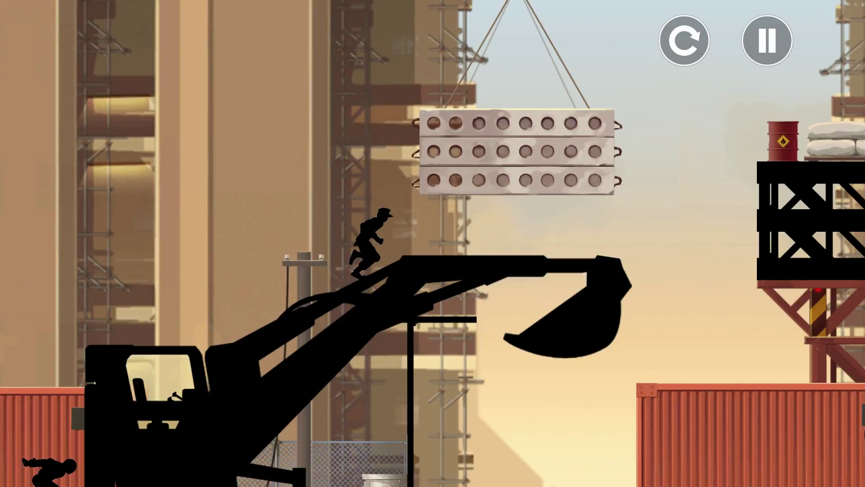
pyautogui.press('Up')
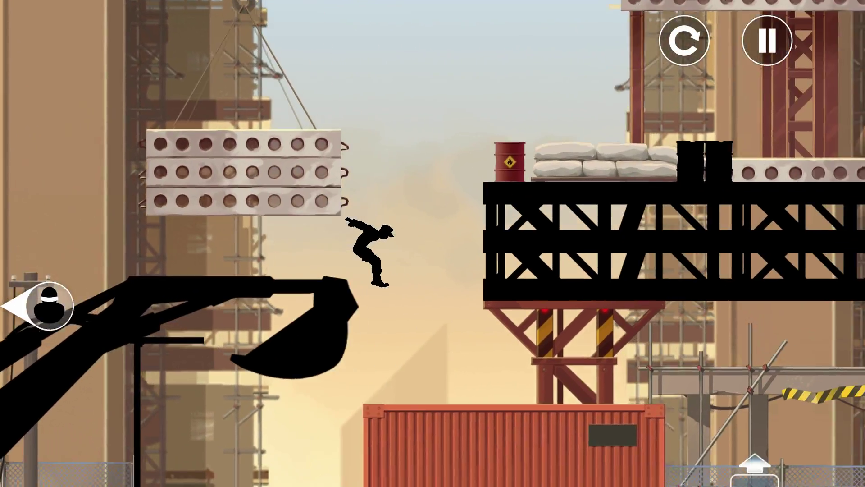
pyautogui.press('Up')
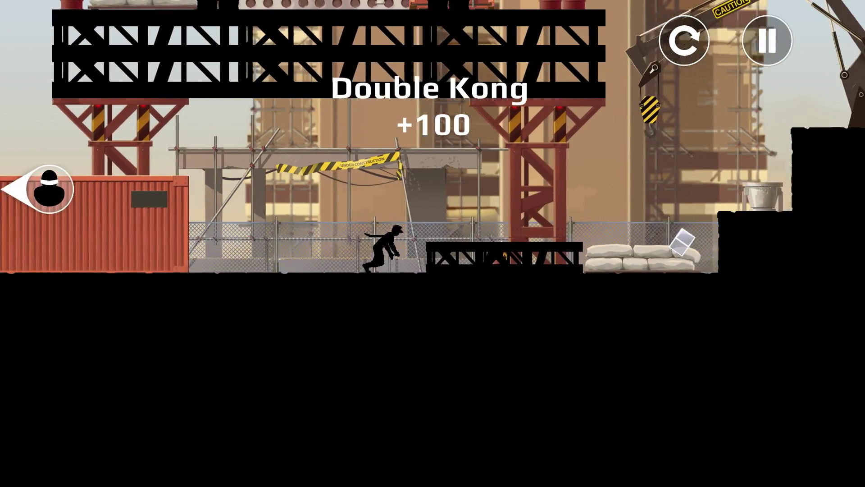
pyautogui.press('Up')
pyautogui.press('Up')
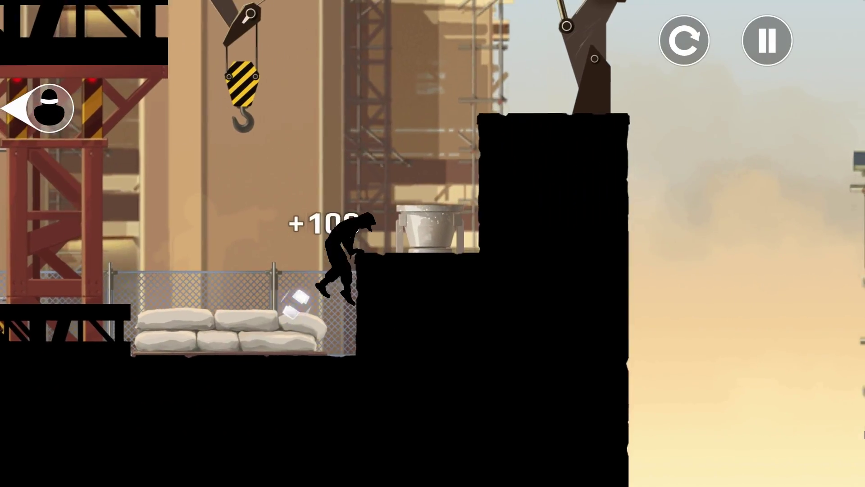
pyautogui.press('Up')
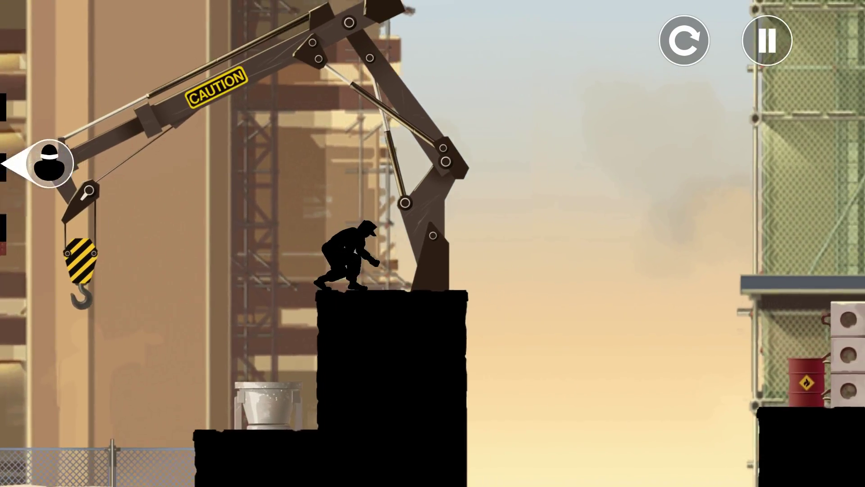
pyautogui.press('Up')
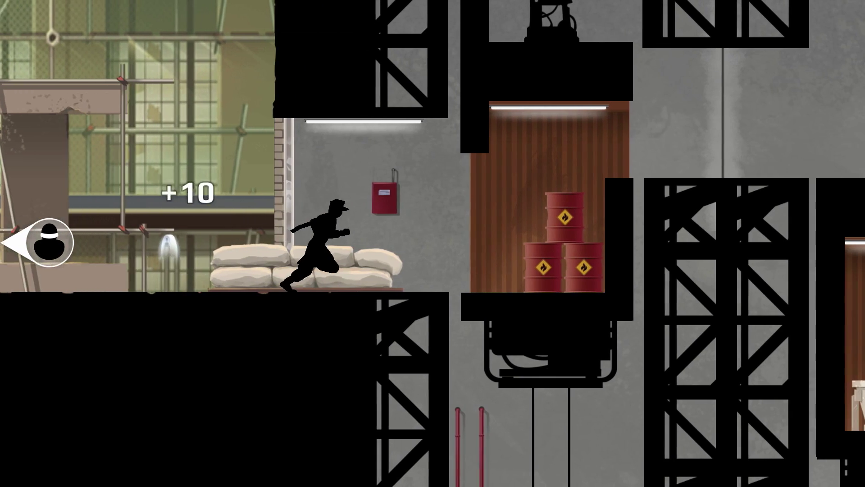
# Vault the sandbags and red barrels to finish the level with 1100 points.
pyautogui.press('Up')
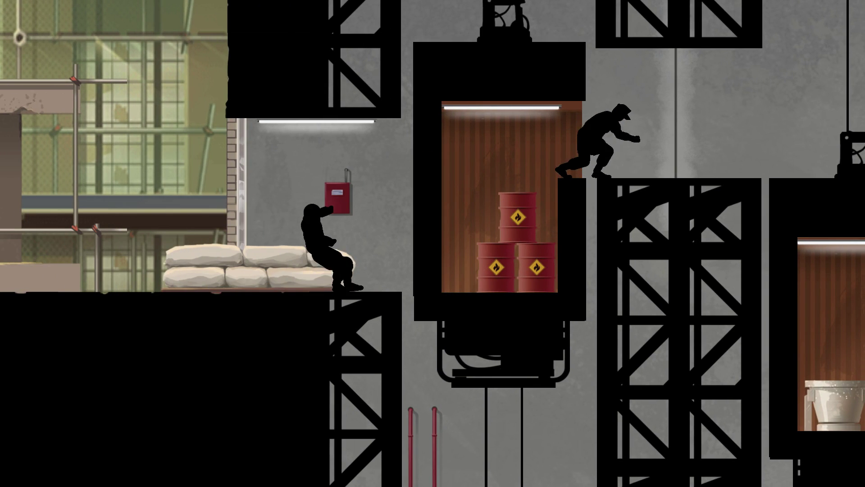